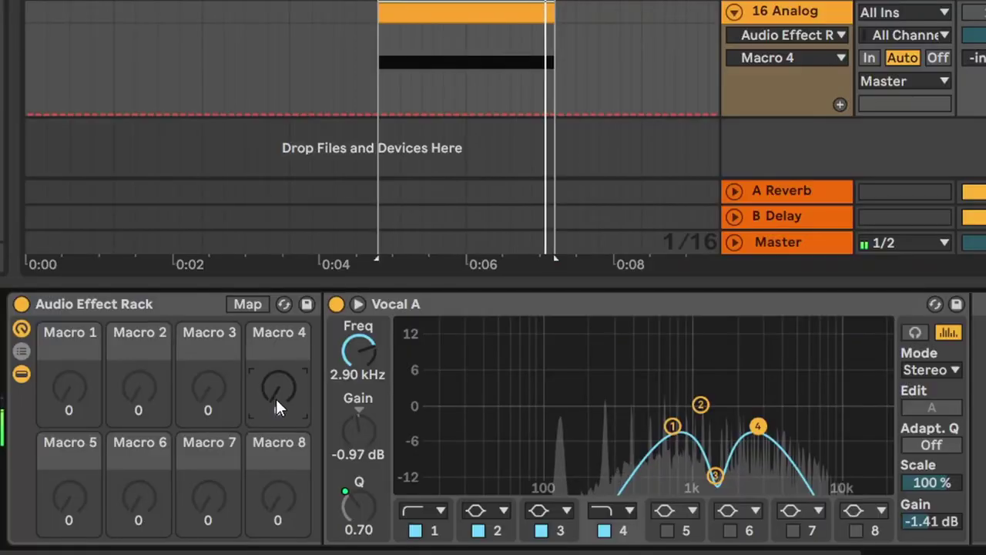
# Turn up Macro 4 of the Audio Effect Rack ahead of the Vocal A EQ.
pyautogui.moveTo(276, 398); pyautogui.dragTo(276, 343)
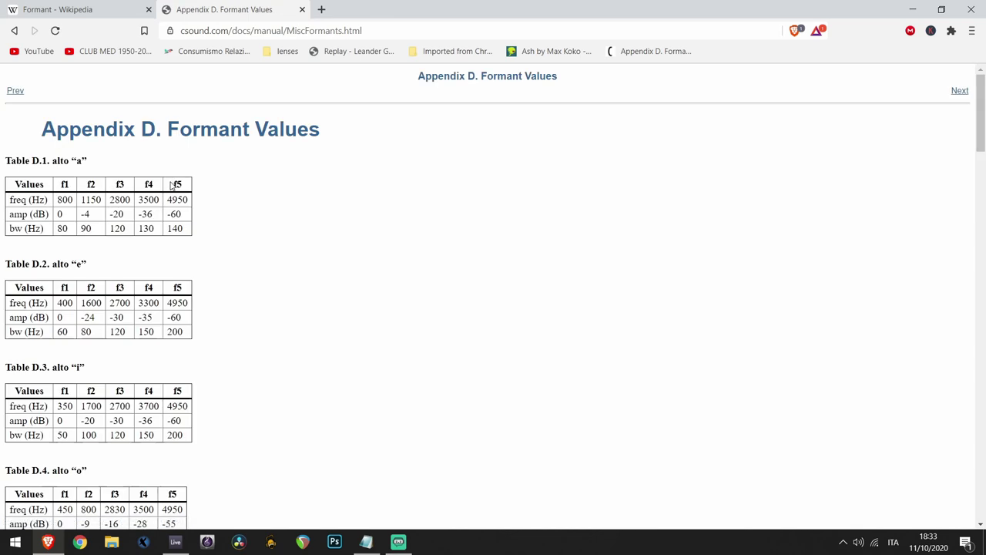
# Switch to the browser and look through the bass vowel tables in Appendix D. Formant Values.
pyautogui.scroll(-15, 282, 191)
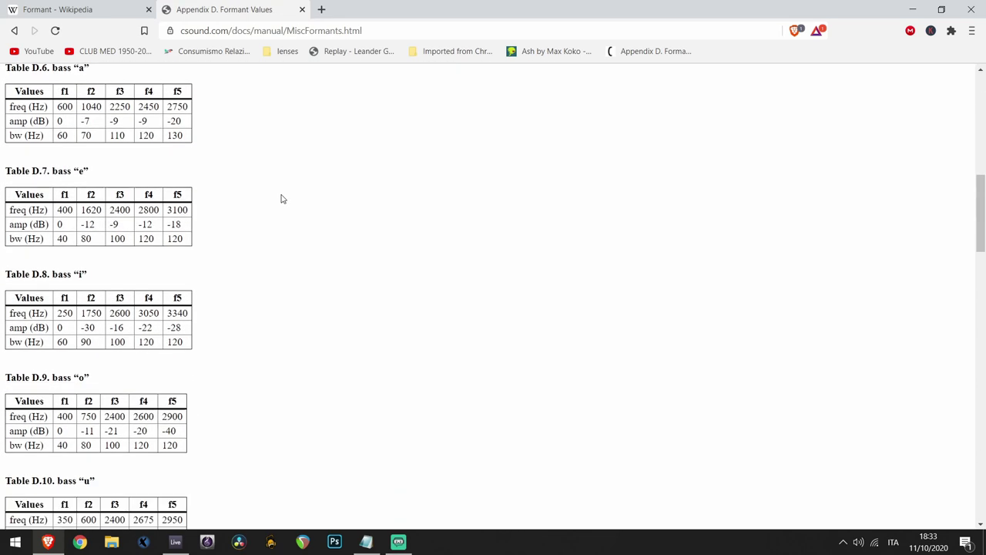
pyautogui.scroll(-4, 273, 206)
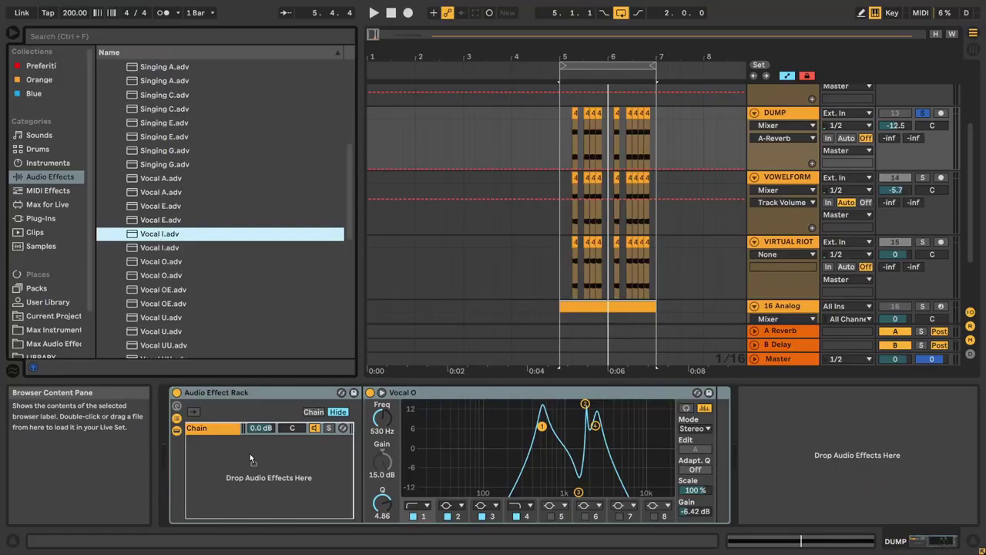
# Add the Vocal I preset as a second rack chain and stretch both chain zones across 0 to 127 with opposing crossfades.
pyautogui.moveTo(255, 456); pyautogui.dragTo(257, 461)
pyautogui.click(313, 412)
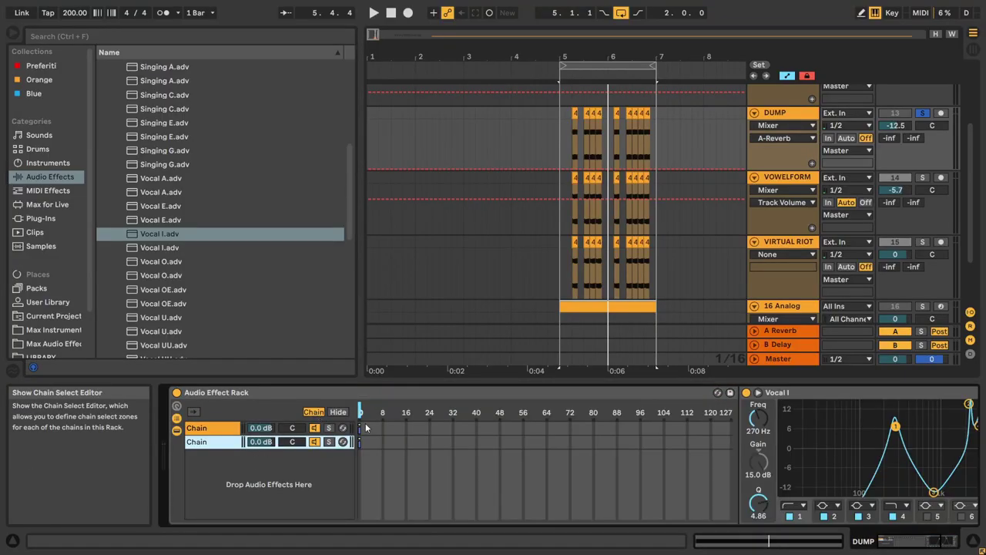
pyautogui.moveTo(732, 441); pyautogui.dragTo(644, 441)
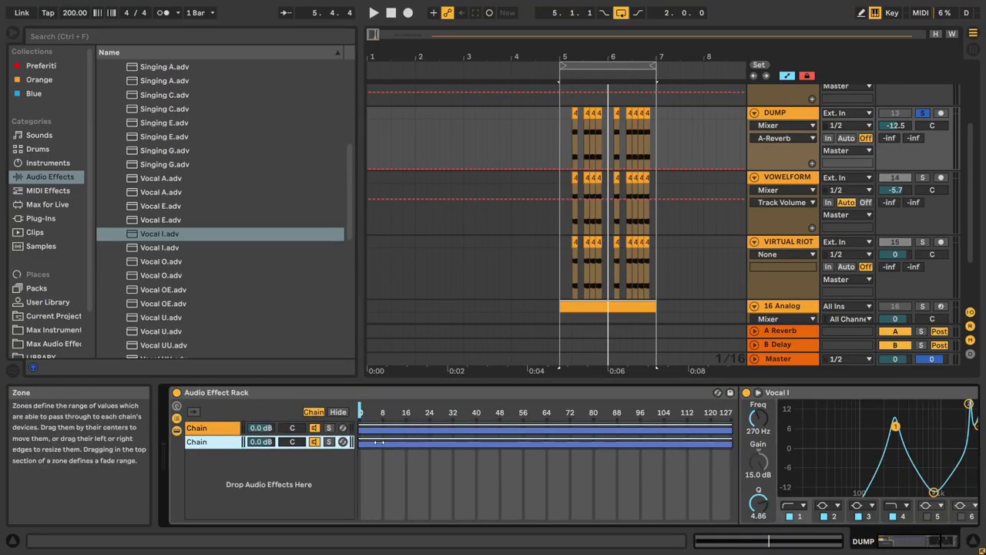
pyautogui.click(268, 428)
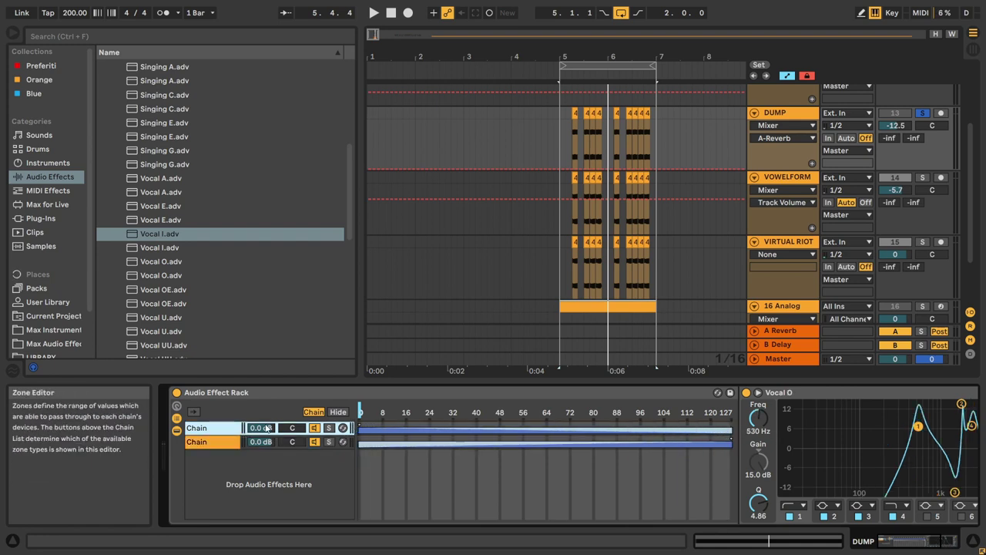
# Map the rack's chain selector to Macro 4, close macro mapping and start playback.
pyautogui.click(176, 408)
pyautogui.hotkey('ctrl', 'm')
pyautogui.click(517, 414)
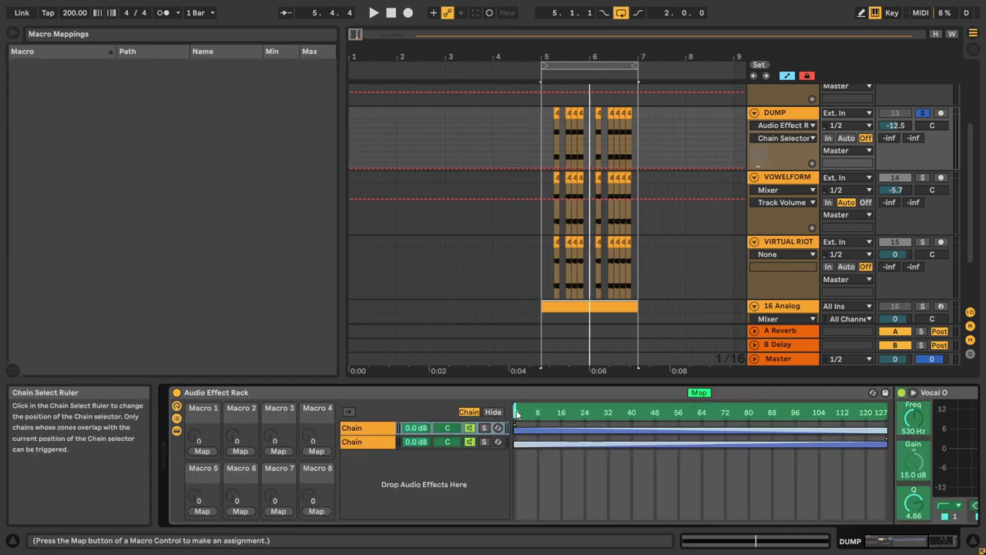
pyautogui.click(316, 452)
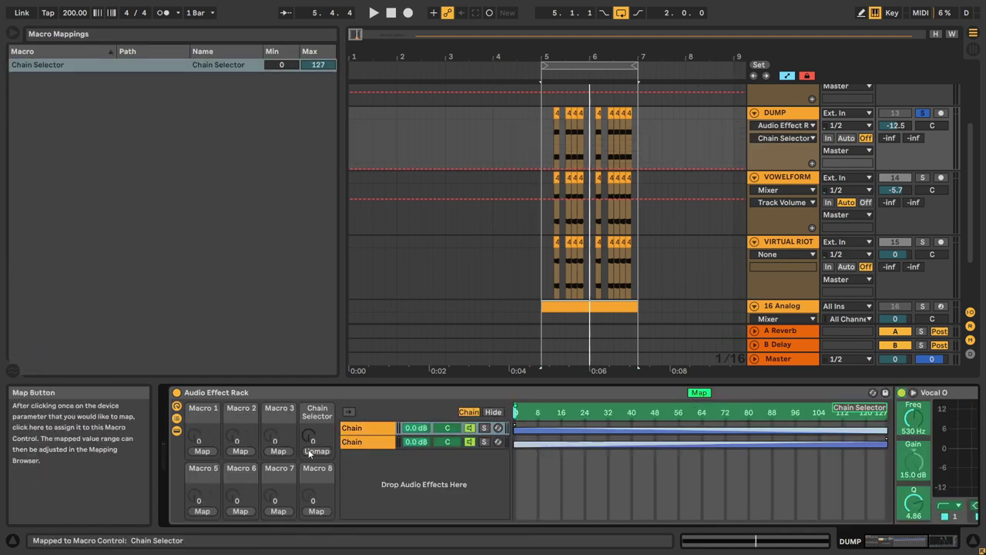
pyautogui.click(700, 393)
pyautogui.press('space')
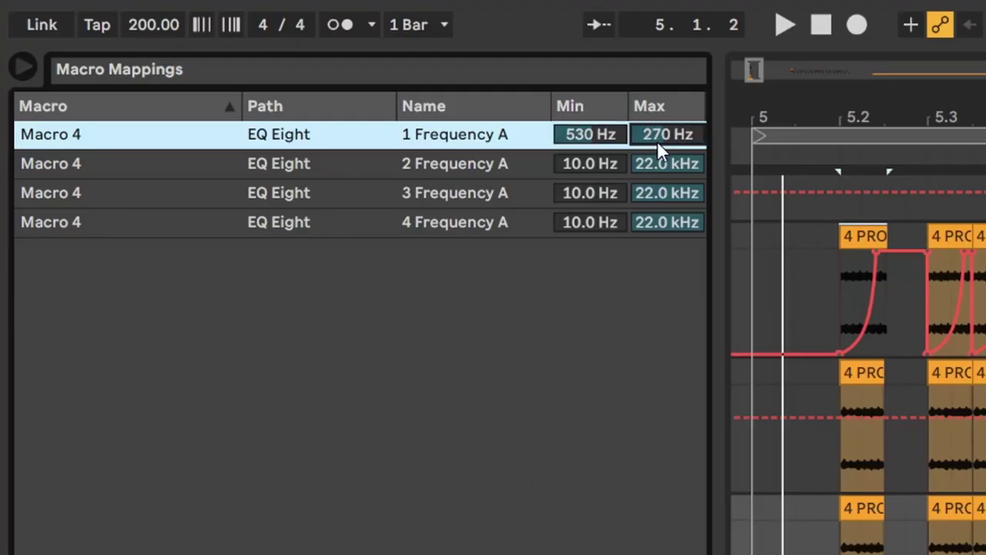
# In the Macro 4 mappings, set the minimum of 2 Frequency A to 1.84 and 3 Frequency A to 1.53, and adjust 2 Frequency A's maximum.
pyautogui.click(596, 163)
pyautogui.write('1.84')
pyautogui.moveTo(664, 163); pyautogui.dragTo(654, 255)
pyautogui.click(596, 193)
pyautogui.write('1.53')
pyautogui.press('Return')
pyautogui.click(591, 225)
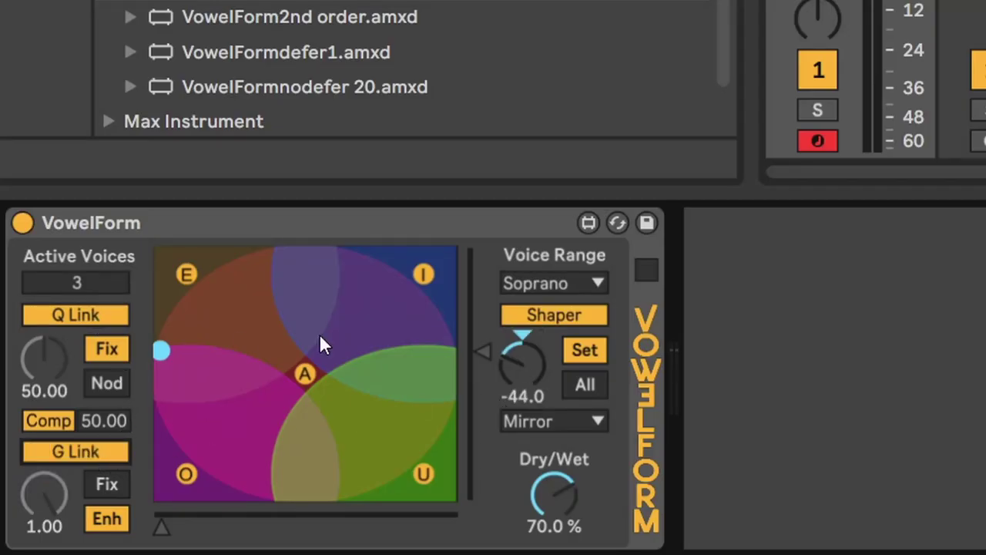
# Open VowelForm's extended settings, disable the A and O vowels, and move the E vowel node lower in the pad.
pyautogui.click(646, 271)
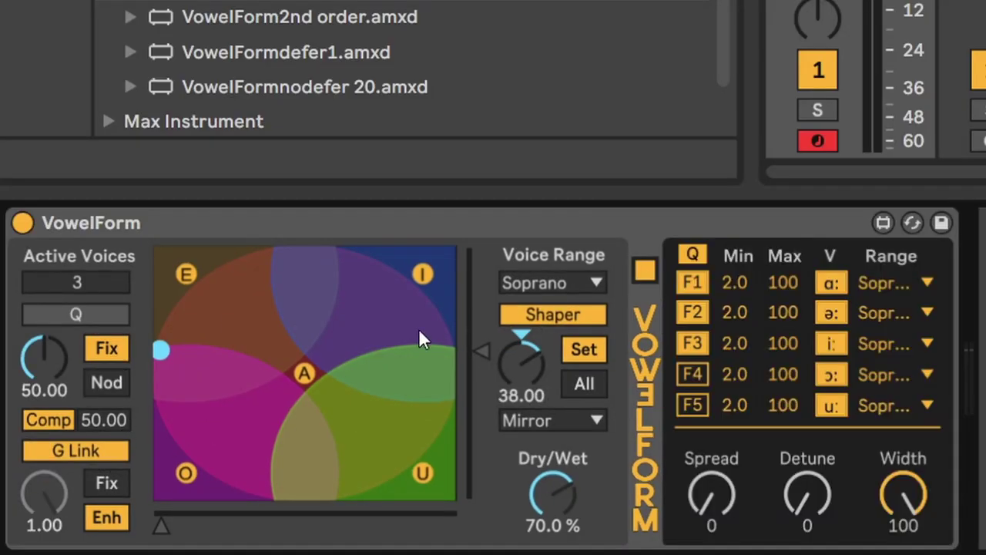
pyautogui.click(831, 283)
pyautogui.click(833, 375)
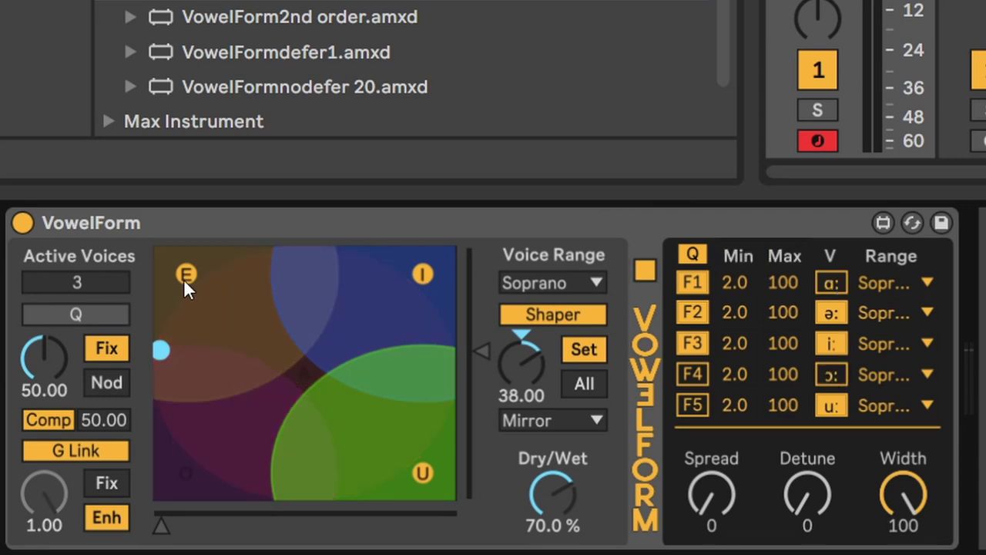
pyautogui.moveTo(185, 276); pyautogui.dragTo(182, 385)
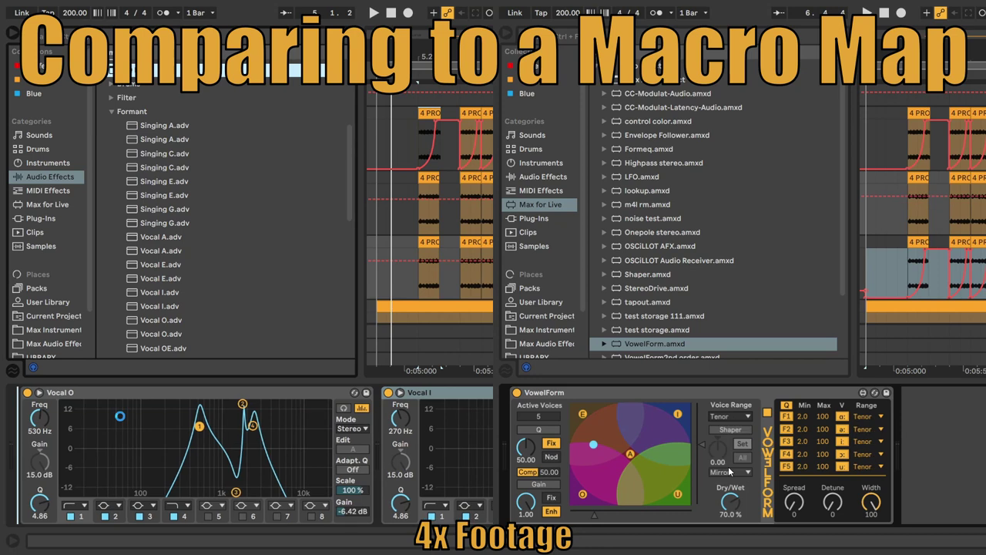
# Group EQ Eight into an Audio Effect Rack and set band 1 to a low-cut and band 4 to a high-cut filter.
pyautogui.hotkey('ctrl', 'g')
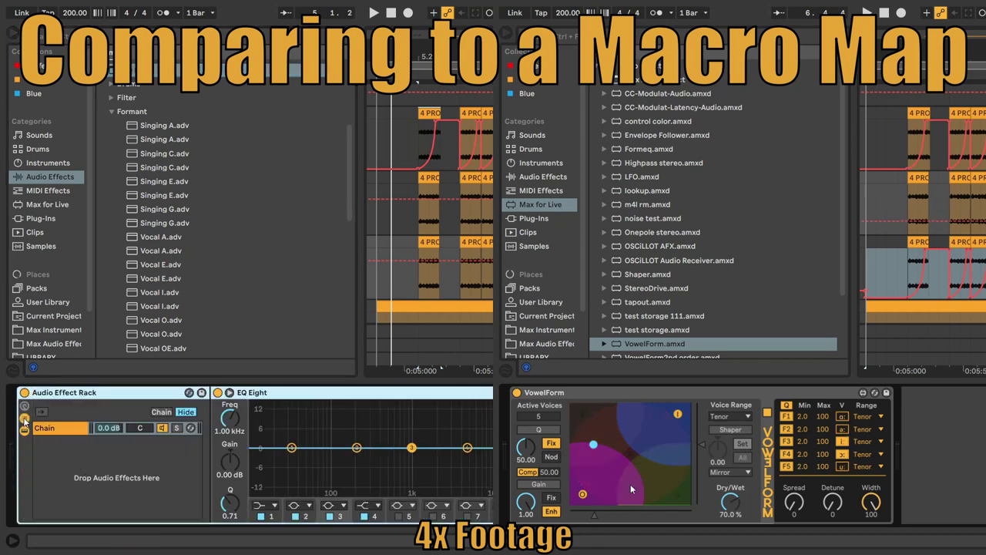
pyautogui.click(253, 506)
pyautogui.click(241, 428)
pyautogui.click(357, 506)
pyautogui.click(347, 483)
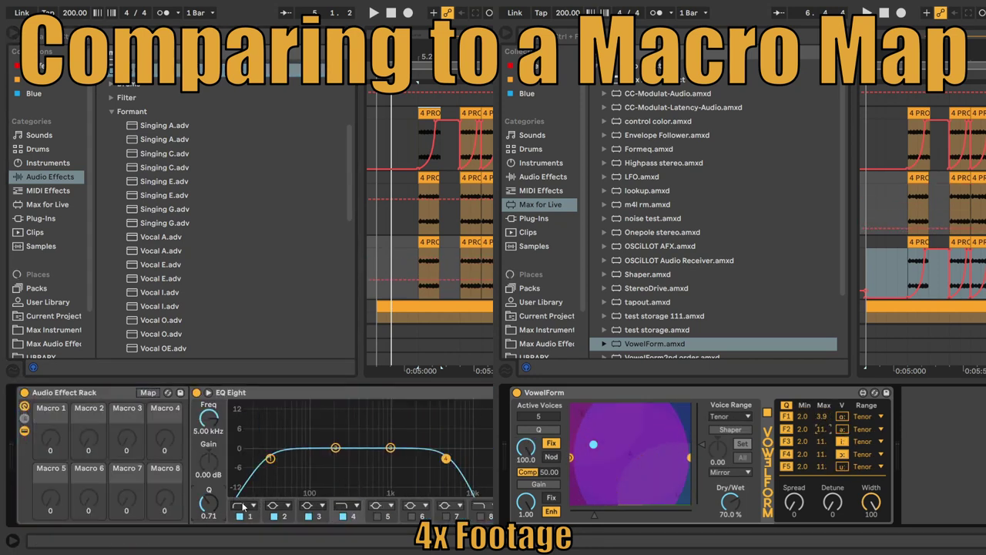
# Map the frequencies of EQ Eight bands 1 to 4 to Macro 4 and adjust VowelForm's F5 maximum Q.
pyautogui.click(148, 392)
pyautogui.click(208, 420)
pyautogui.click(164, 450)
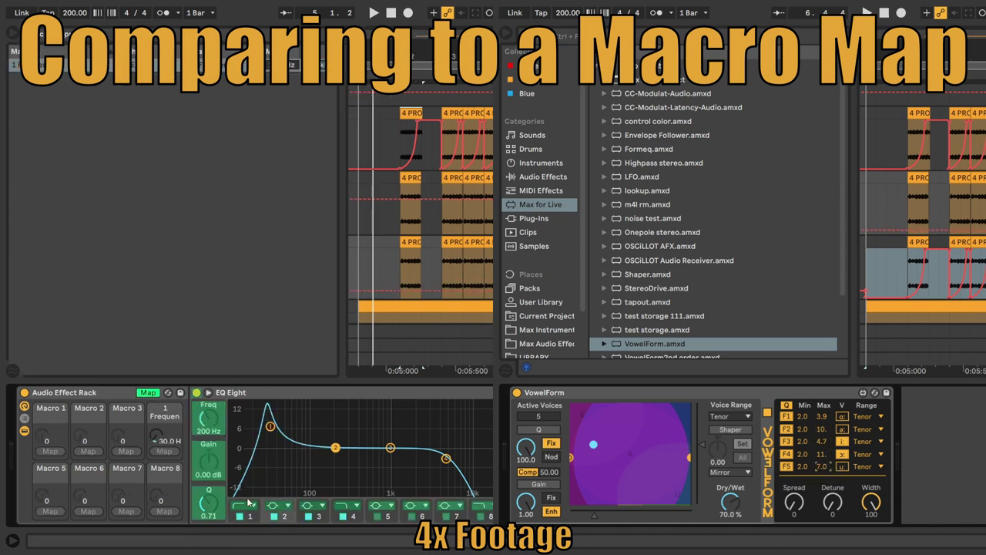
pyautogui.click(164, 450)
pyautogui.moveTo(825, 467); pyautogui.dragTo(825, 454)
pyautogui.click(208, 419)
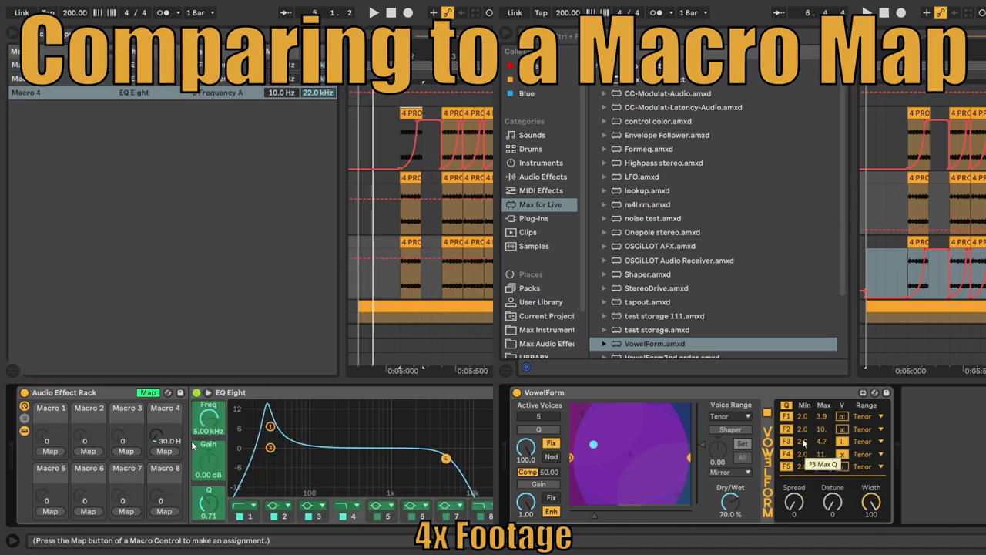
pyautogui.click(164, 451)
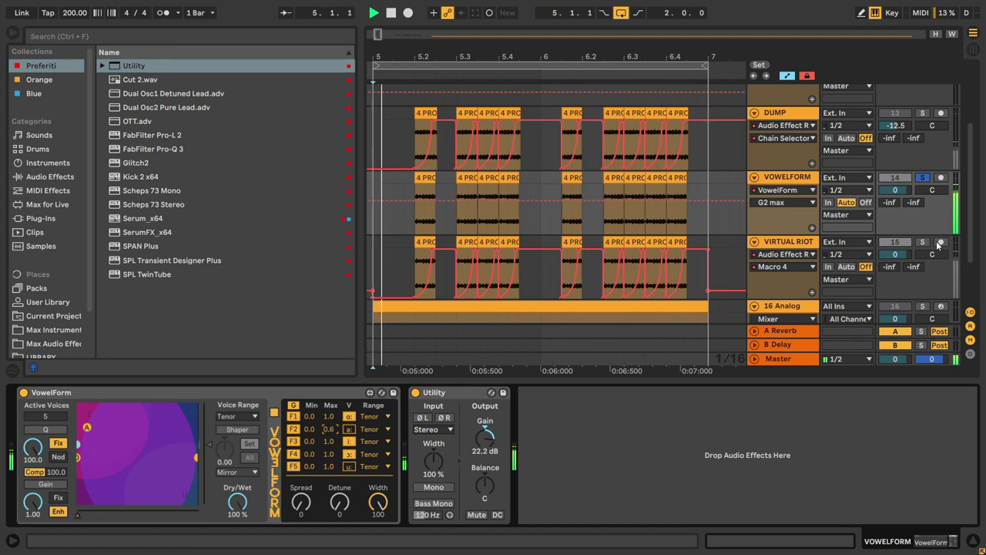
# Solo the VIRTUAL RIOT track and add a Redux effect to the device chain.
pyautogui.click(922, 242)
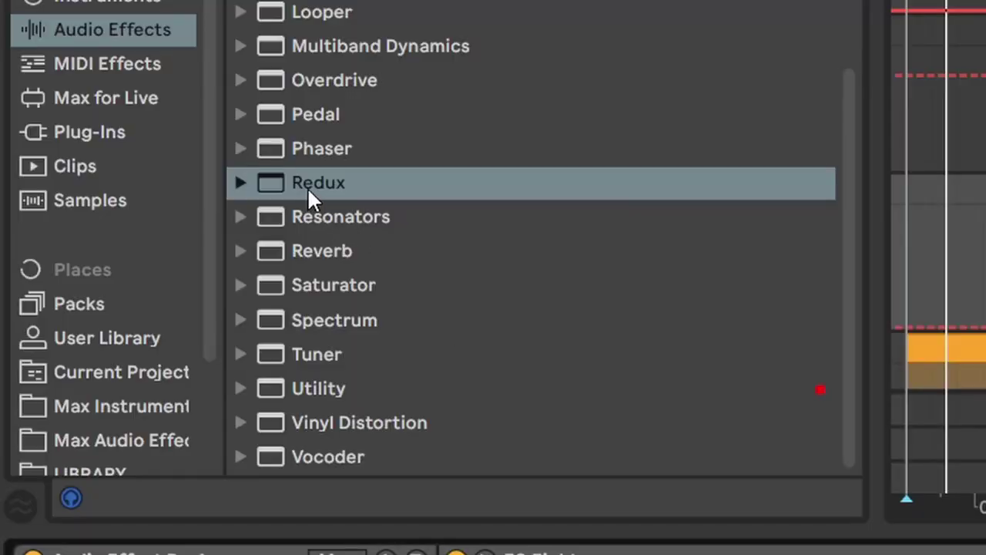
pyautogui.moveTo(308, 198); pyautogui.dragTo(774, 339)
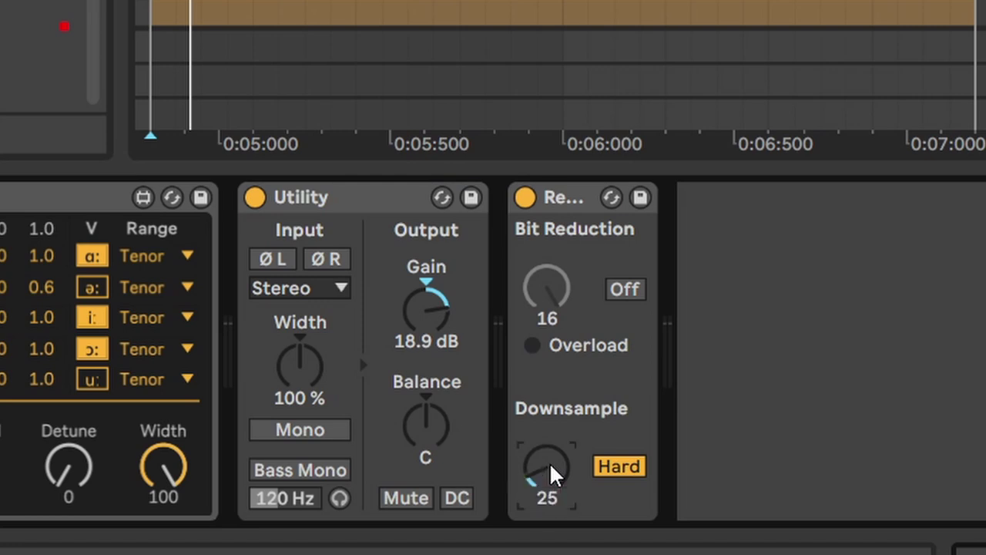
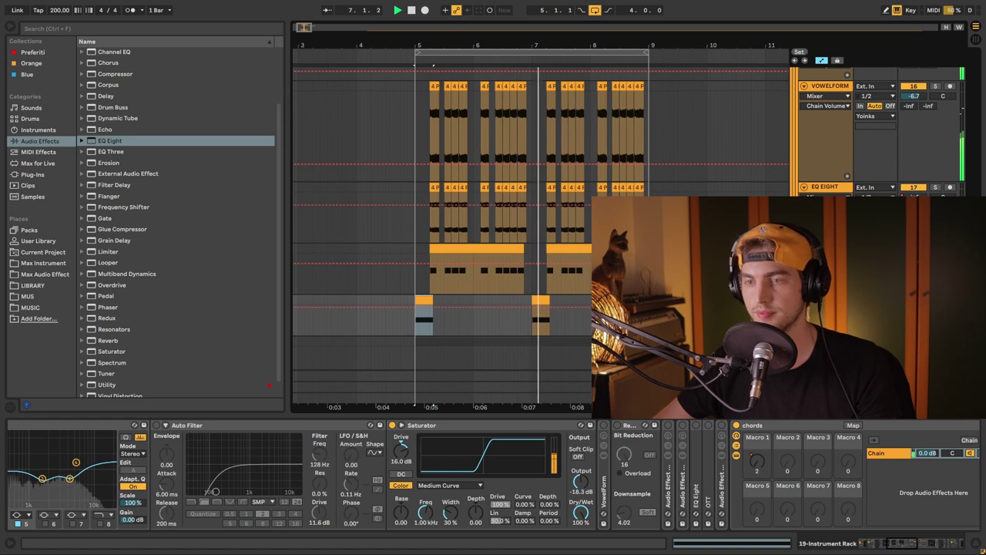
# Review the VOWELFORM track's device chain from the first Audio Effect Rack and VowelForm through OTT to the Auto Pan and transient shaper.
pyautogui.scroll(1, 539, 235)
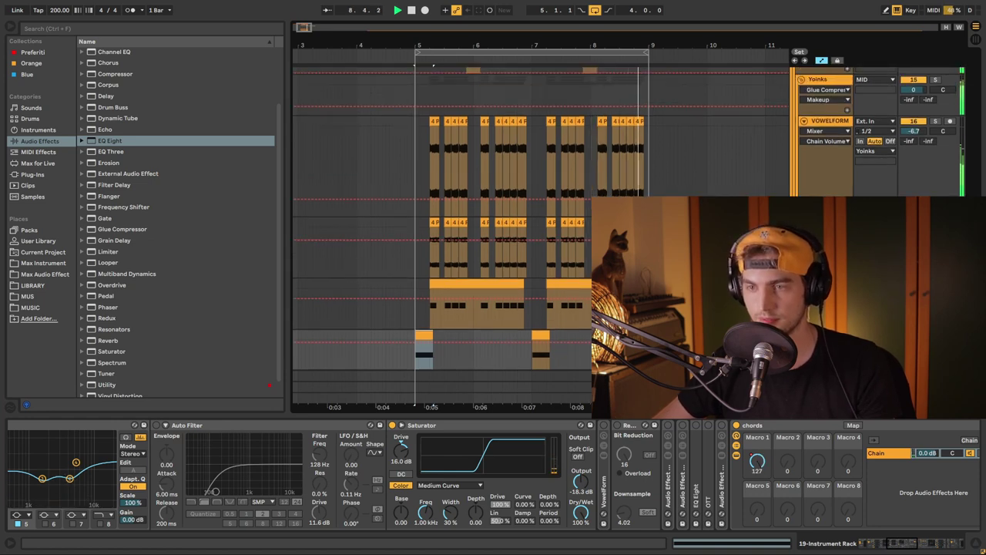
pyautogui.scroll(1, 539, 234)
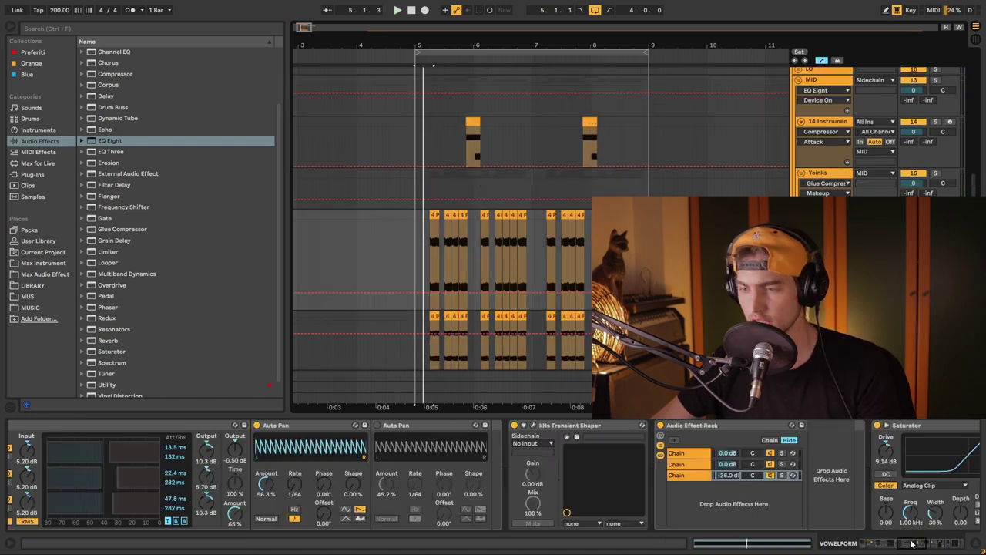
pyautogui.moveTo(905, 549); pyautogui.dragTo(878, 552)
pyautogui.click(249, 454)
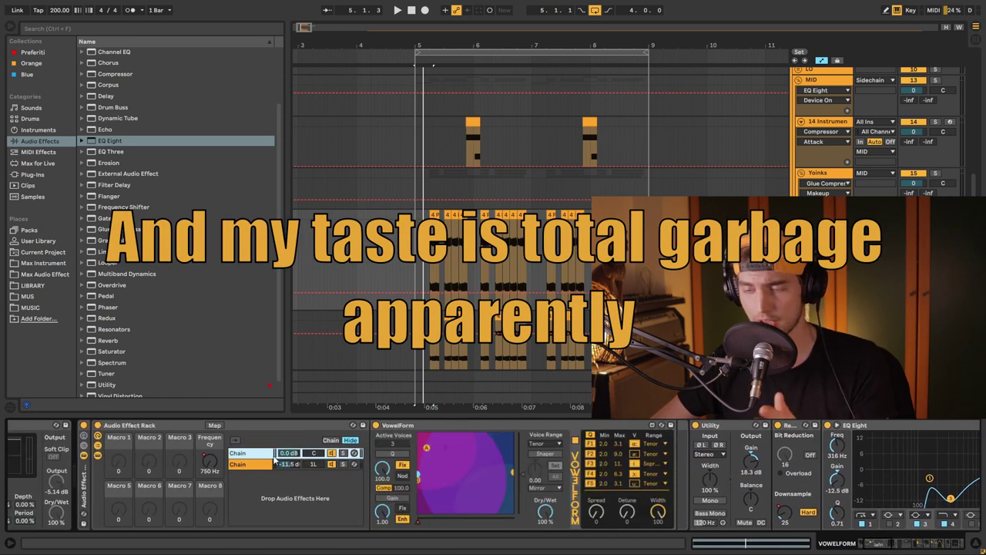
pyautogui.moveTo(886, 548); pyautogui.dragTo(900, 548)
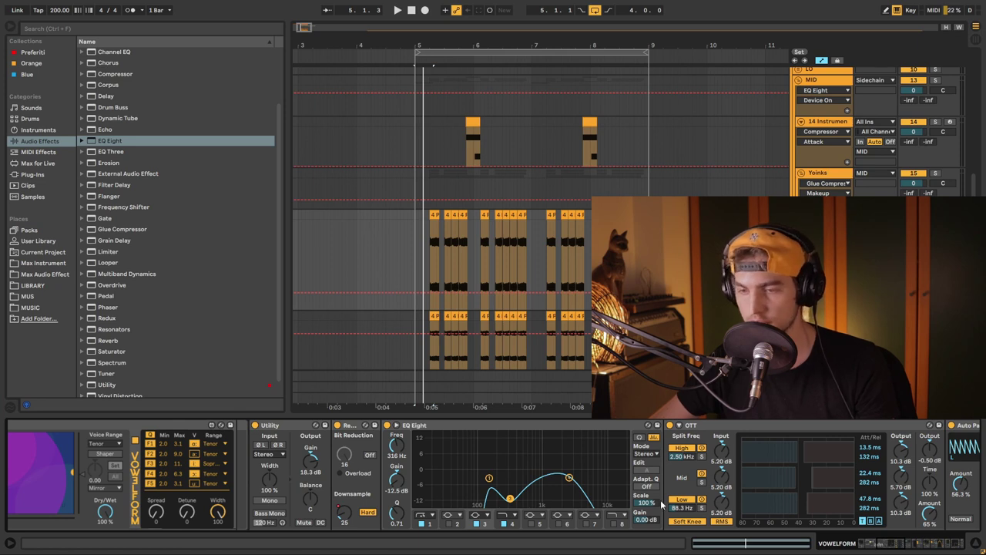
pyautogui.scroll(-3, 501, 269)
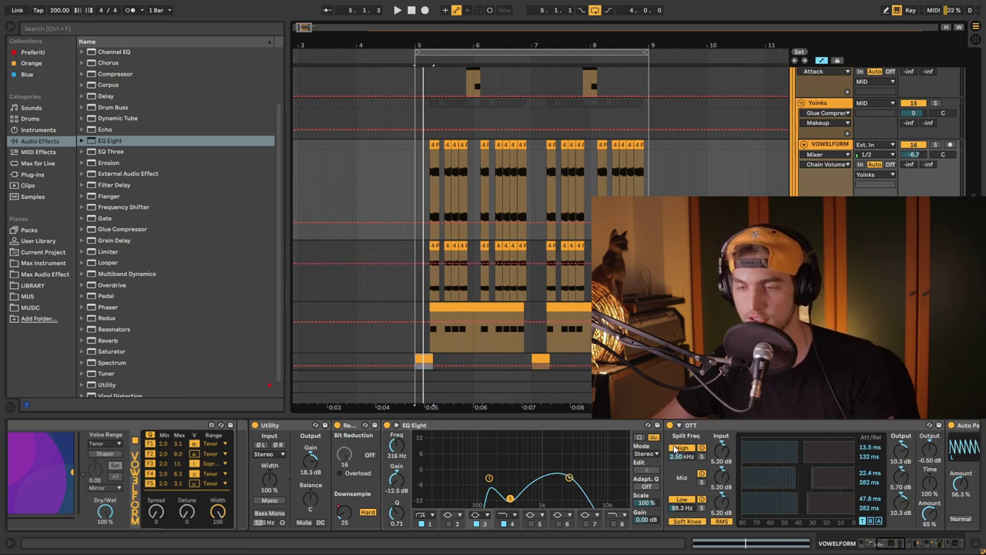
pyautogui.hscroll(10, 712, 446)
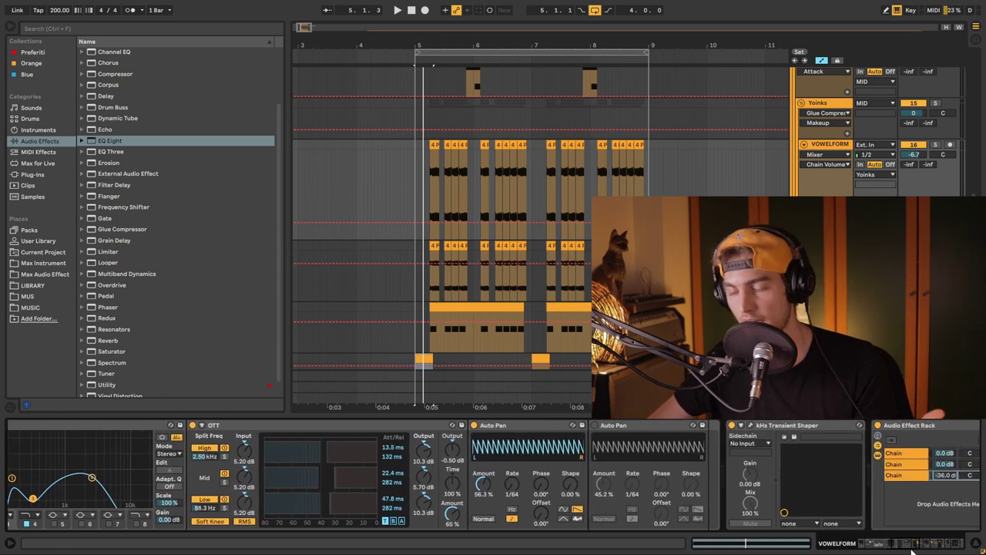
pyautogui.hscroll(8, 916, 552)
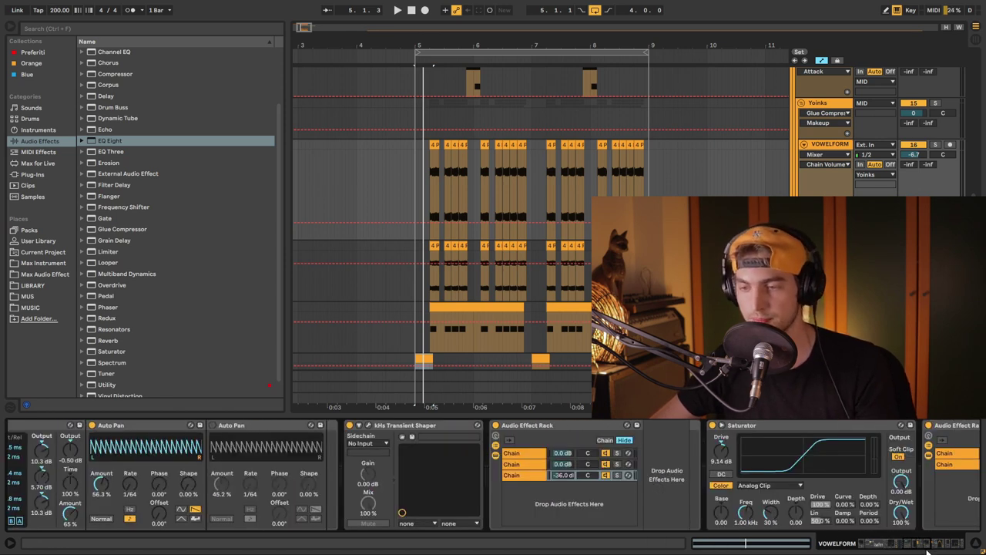
# Inspect the parallel chains inside the Audio Effect Racks before and after the Saturator on the VOWELFORM track.
pyautogui.click(526, 470)
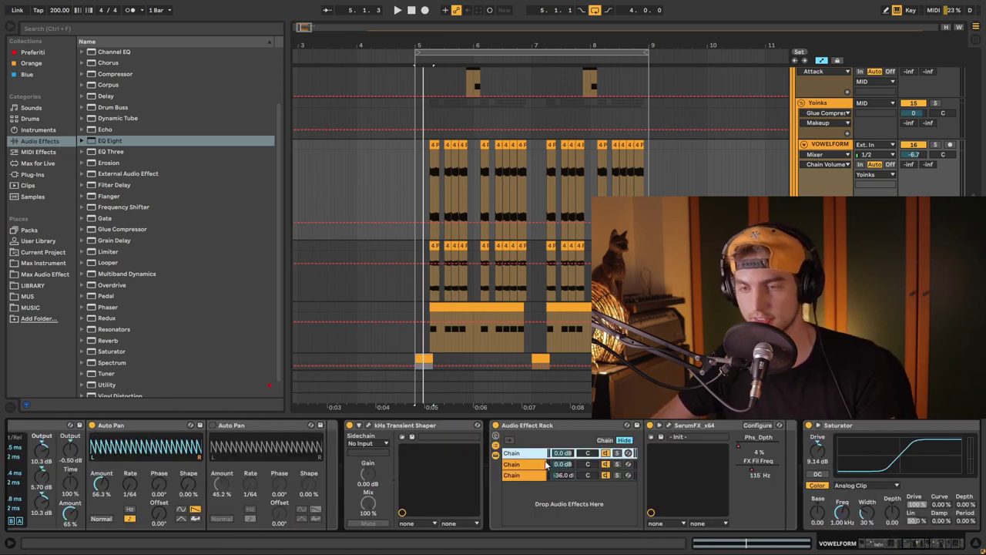
pyautogui.hscroll(6, 934, 548)
pyautogui.hscroll(6, 935, 549)
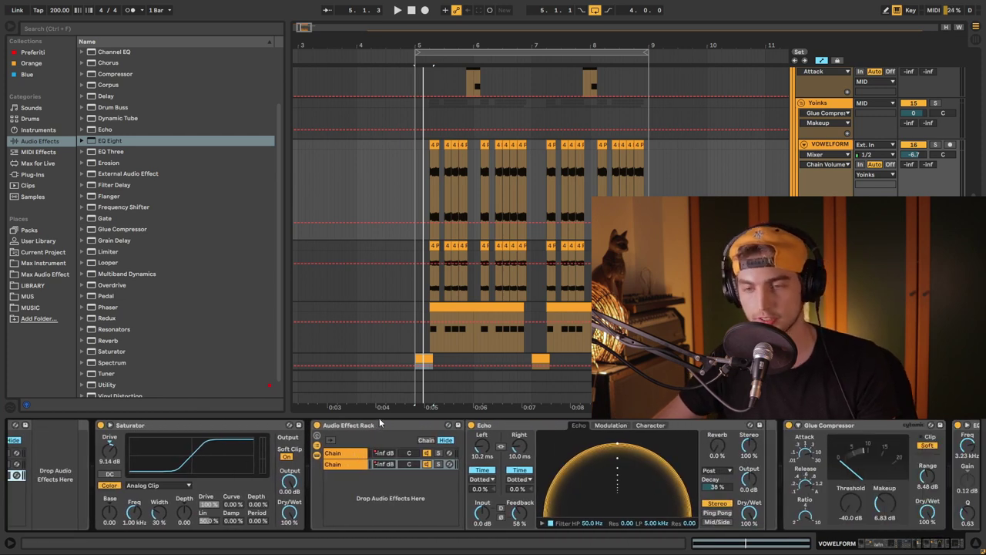
pyautogui.click(347, 455)
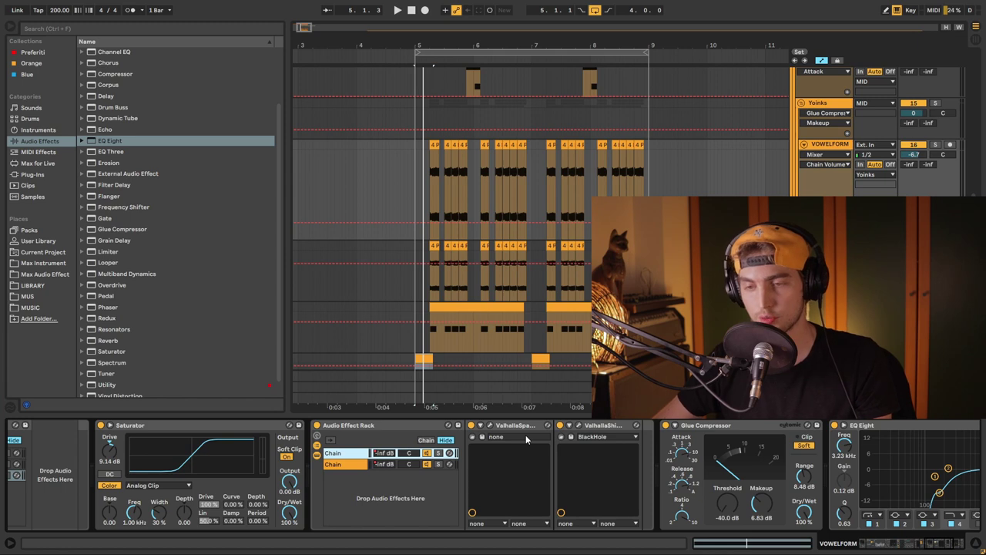
pyautogui.click(449, 465)
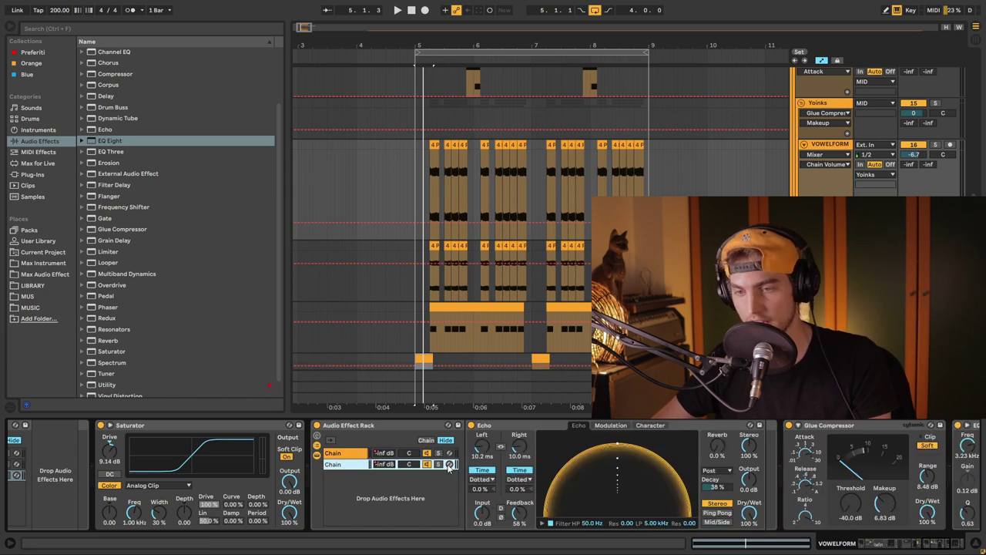
pyautogui.click(360, 455)
pyautogui.click(336, 465)
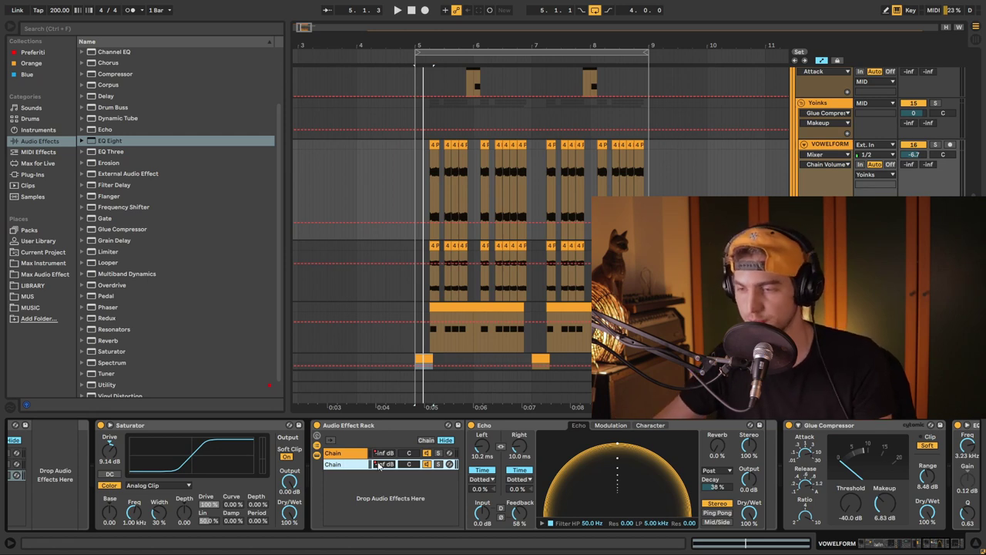
# Play the loop to audition the Yoinks group and view its tracks.
pyautogui.press('space')
pyautogui.scroll(2, 938, 143)
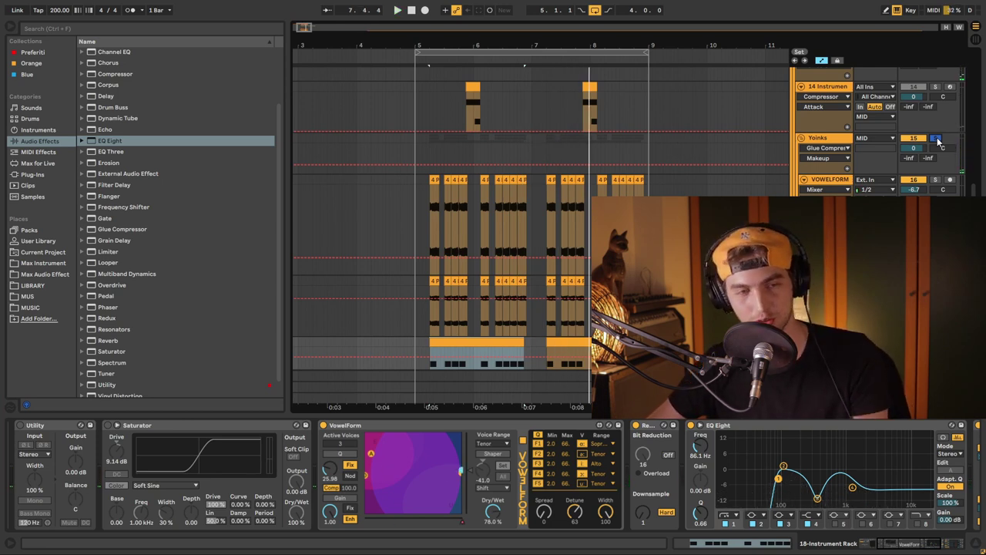
pyautogui.scroll(-2, 938, 143)
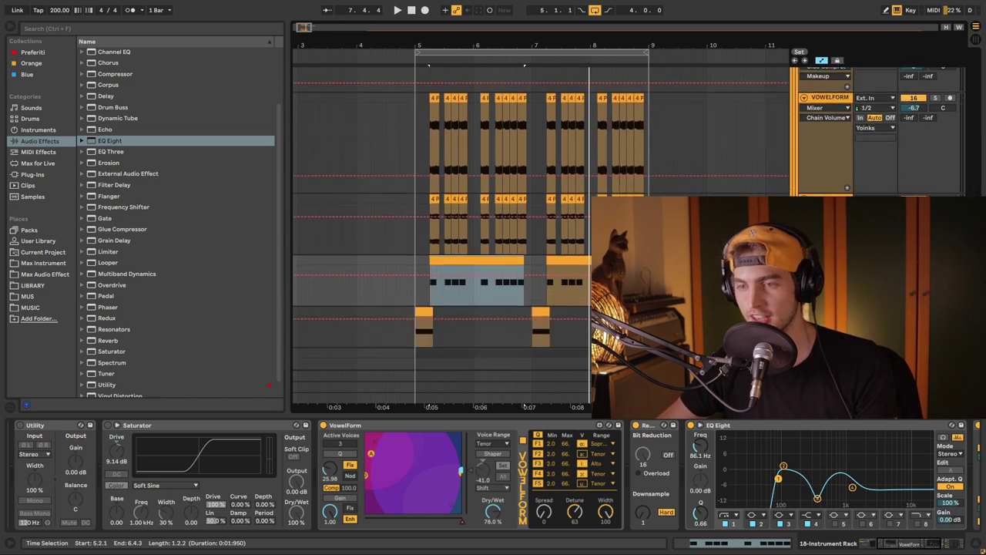
# Show the Wavetable track's device chain below the TOP group and examine it from the synth through VowelForm to the Saturator.
pyautogui.scroll(-1, 749, 173)
pyautogui.scroll(-3, 763, 188)
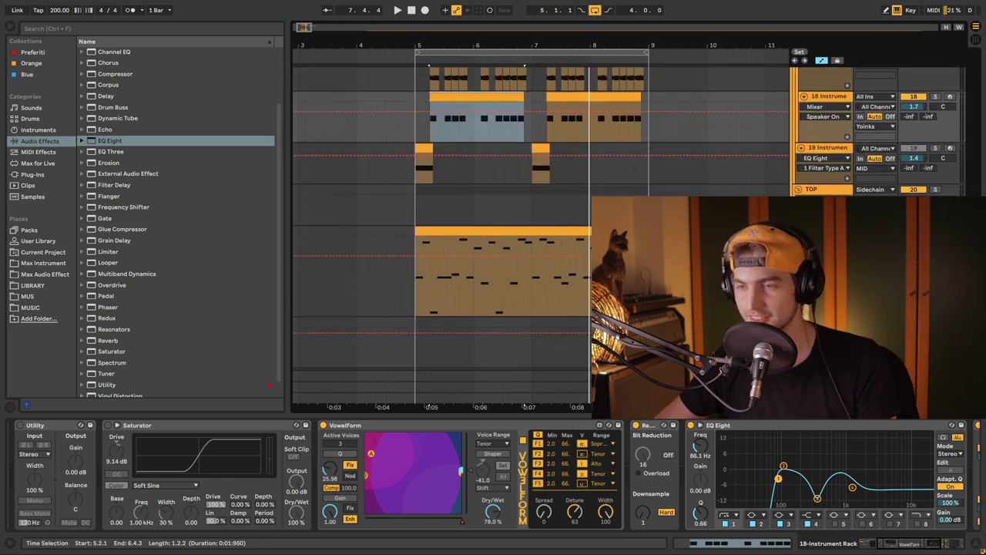
pyautogui.scroll(-1, 763, 185)
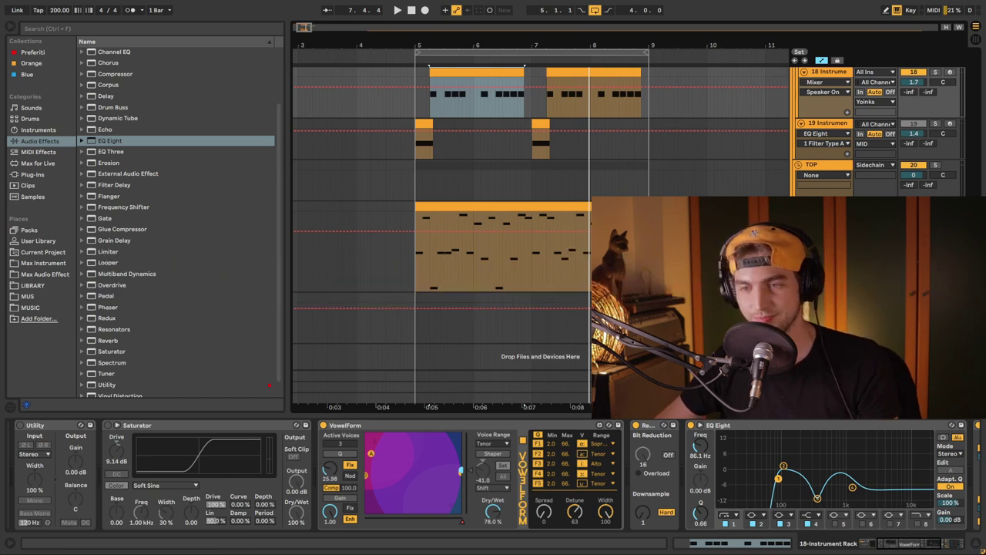
pyautogui.click(563, 285)
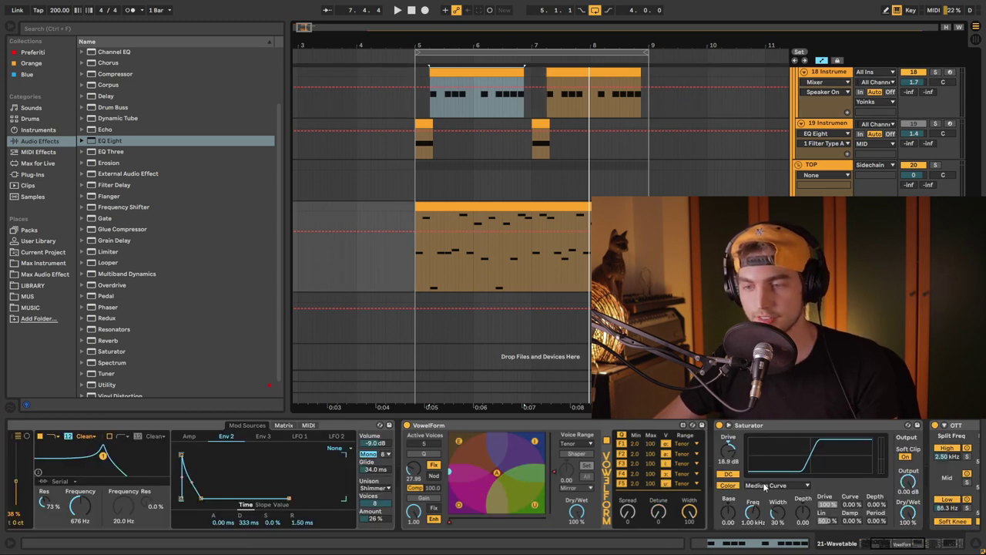
pyautogui.click(887, 548)
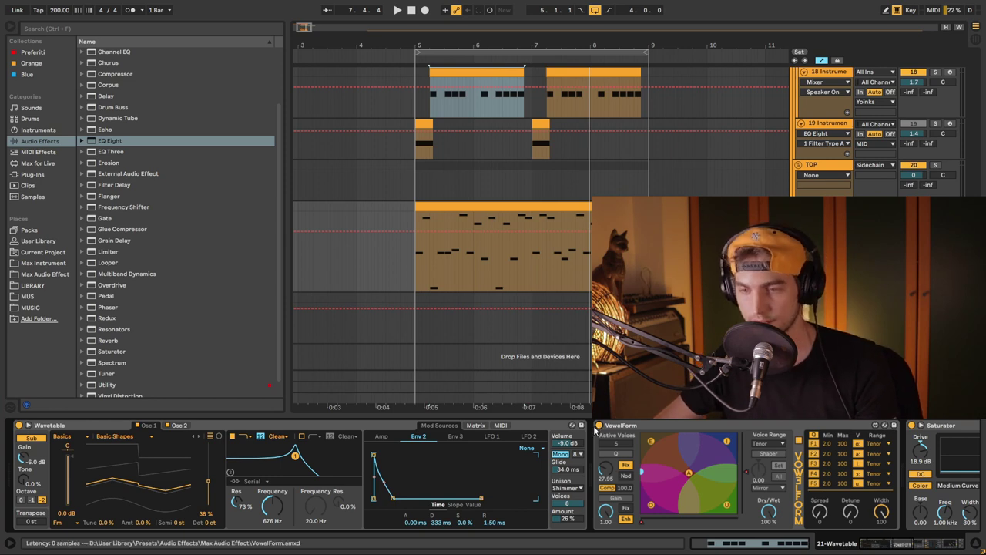
# Bypass VowelForm on the Wavetable track, audition the loop with the TOP group soloed, and select the track's MIDI clip.
pyautogui.click(599, 426)
pyautogui.click(599, 425)
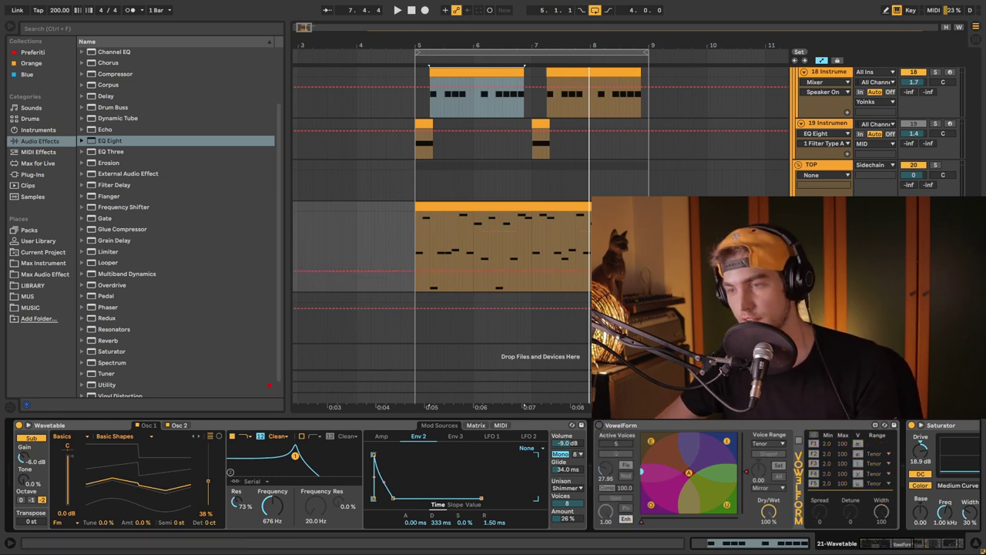
pyautogui.press('space')
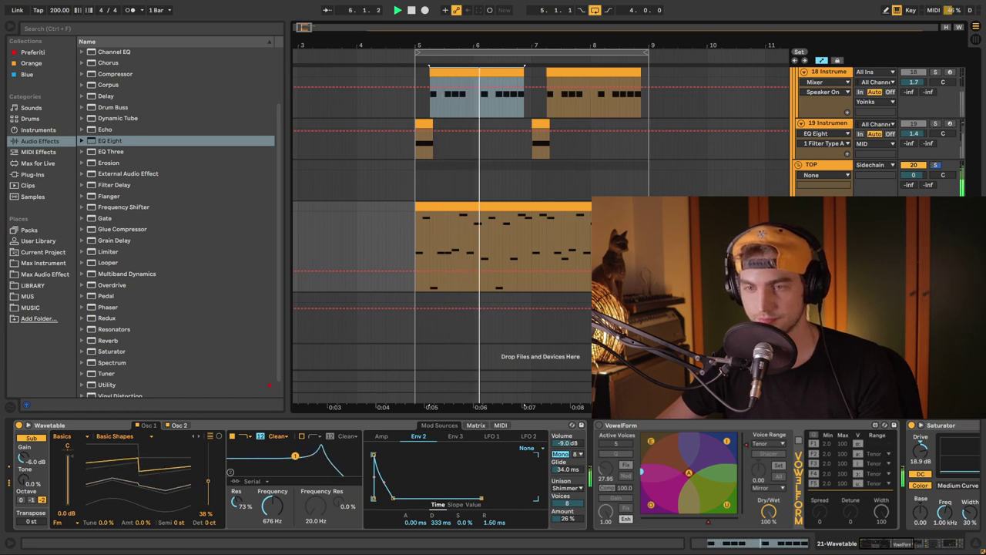
pyautogui.click(479, 206)
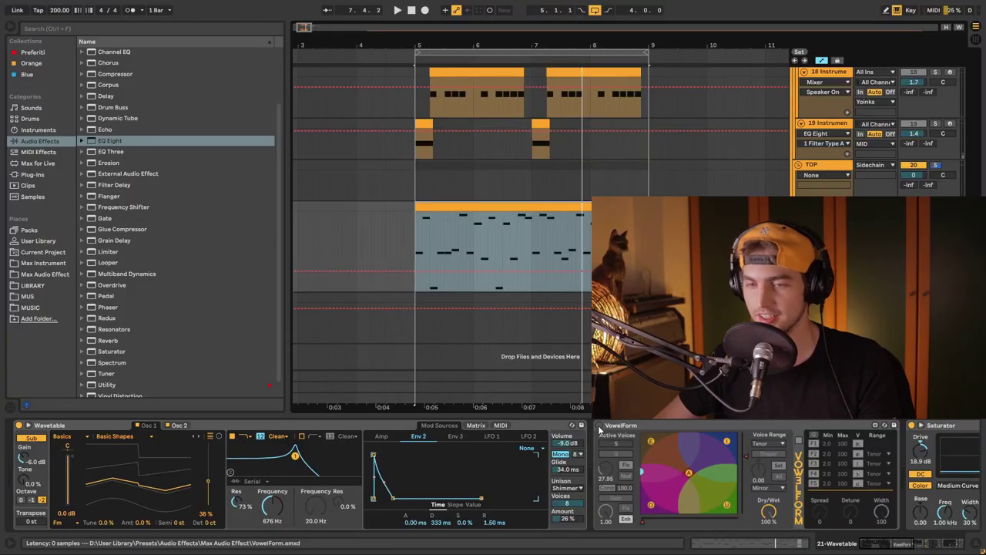
# Re-enable VowelForm on the Wavetable track, play the loop to compare the sound, and view the Saturator and OTT after it.
pyautogui.click(599, 426)
pyautogui.press('space')
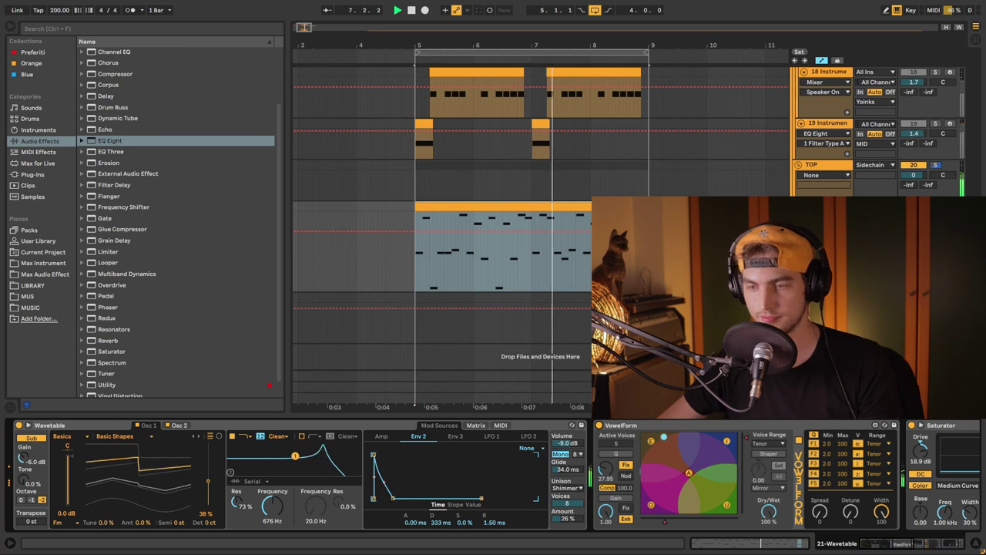
pyautogui.click(921, 550)
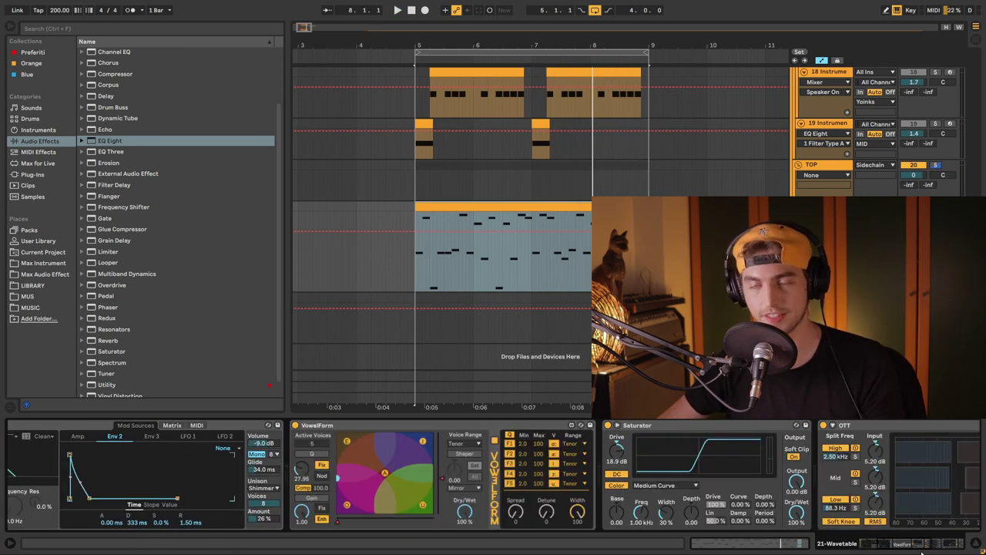